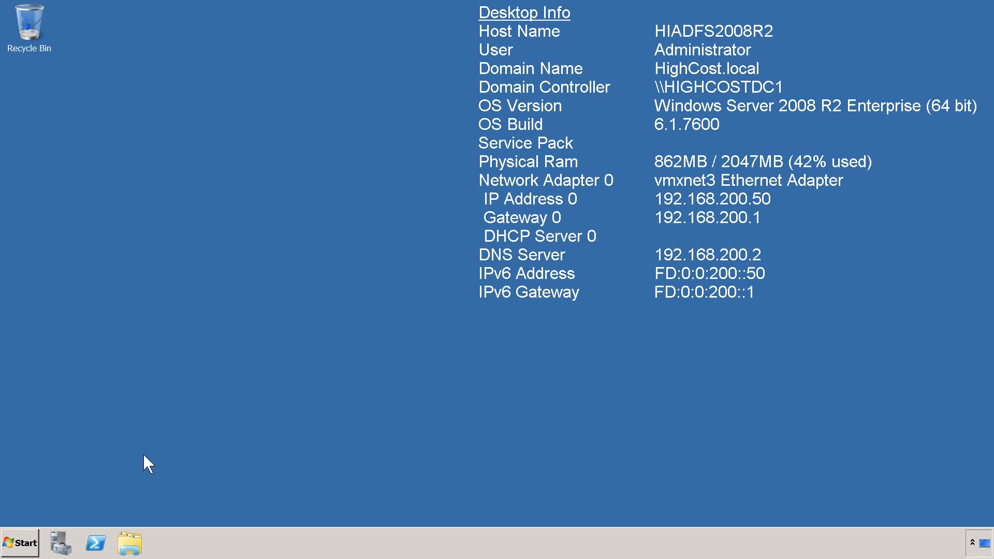
Step: Open AD FS 2.0 Management and display the Claims Provider Trusts under Trust Relationships
{"action": "left_click", "coordinate": [21, 543]}
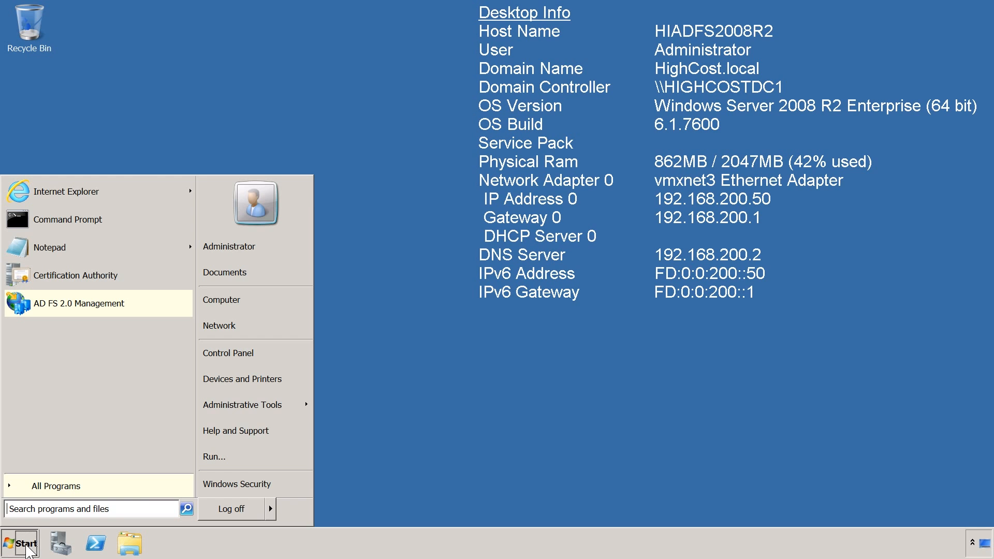
{"action": "mouse_move", "coordinate": [257, 408]}
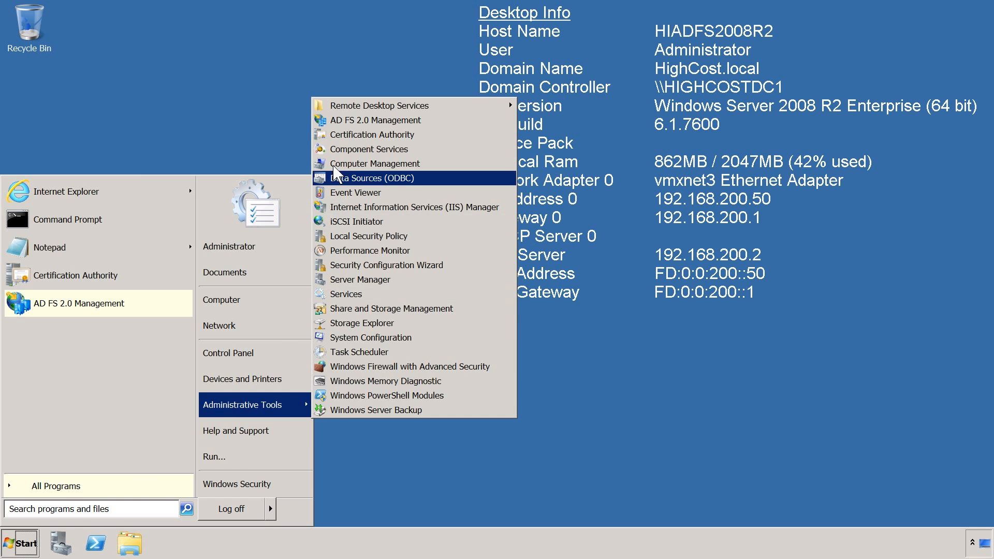
{"action": "left_click", "coordinate": [443, 123]}
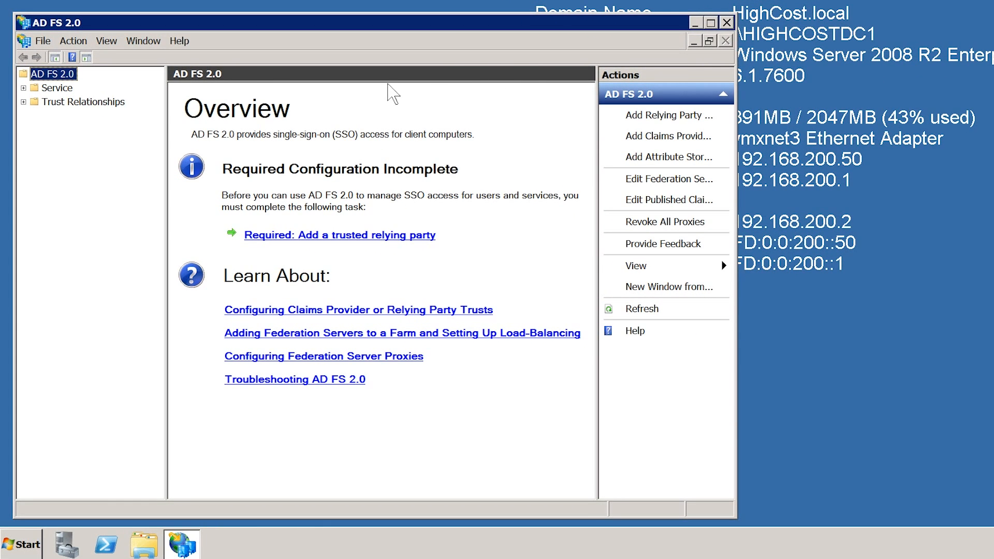
{"action": "left_click", "coordinate": [23, 102]}
{"action": "left_click", "coordinate": [57, 119]}
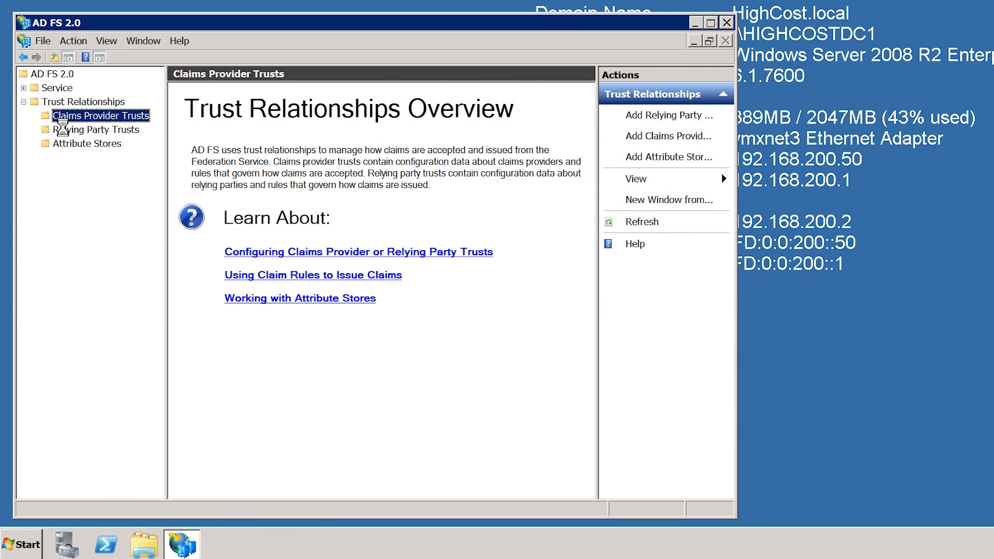
Step: Set up a new claims provider trust from federation metadata at ITADFS2008R2.ITFreeTraining.local, with display name "HighCostTraining to ITFreeTraining AD FS Claim Trust"
{"action": "right_click", "coordinate": [147, 117]}
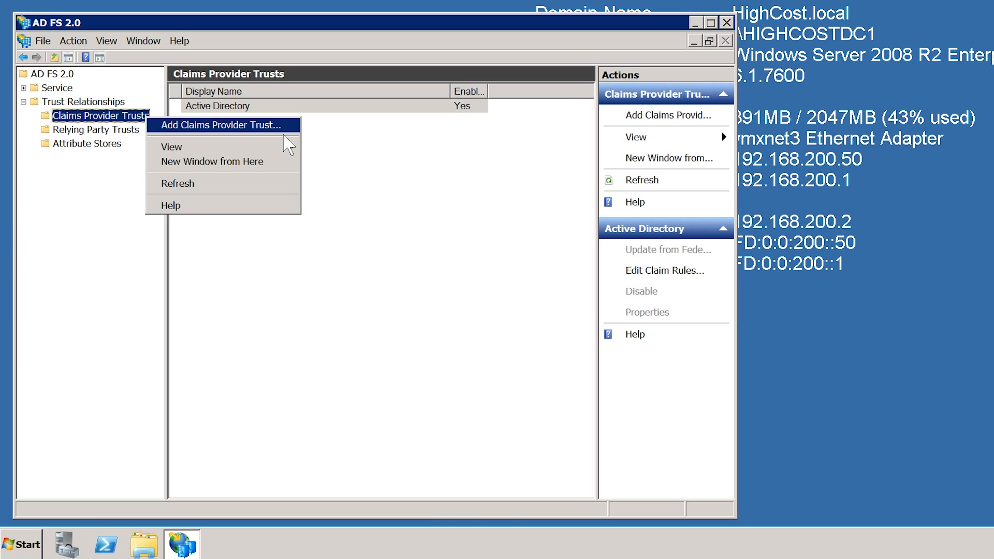
{"action": "left_click", "coordinate": [284, 127]}
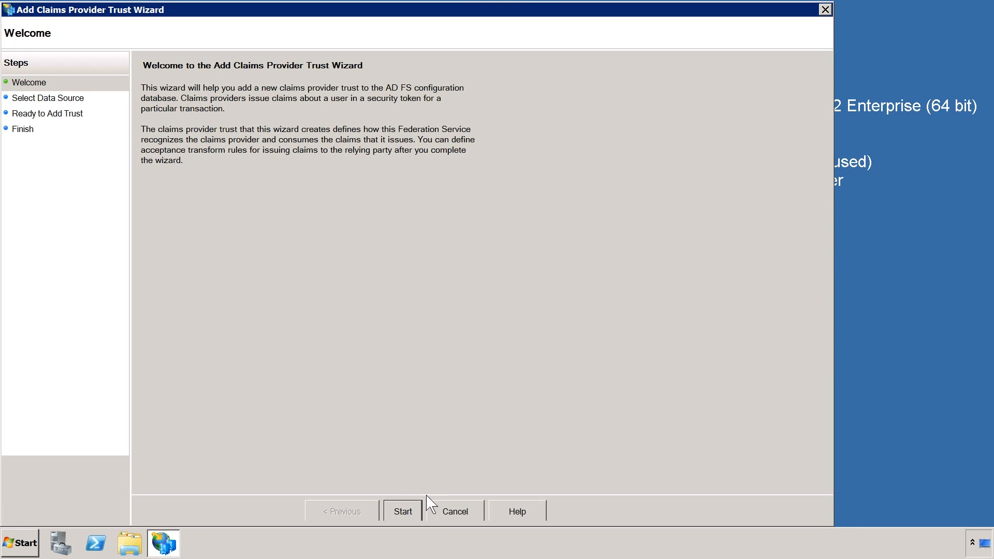
{"action": "left_click", "coordinate": [419, 515]}
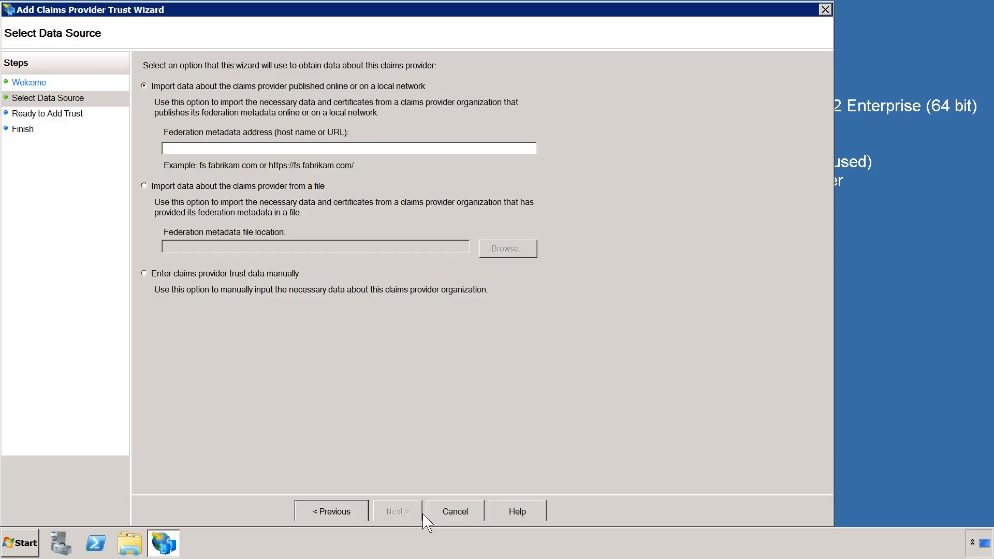
{"action": "left_click", "coordinate": [186, 149]}
{"action": "type", "text": "ITADFS2008R"}
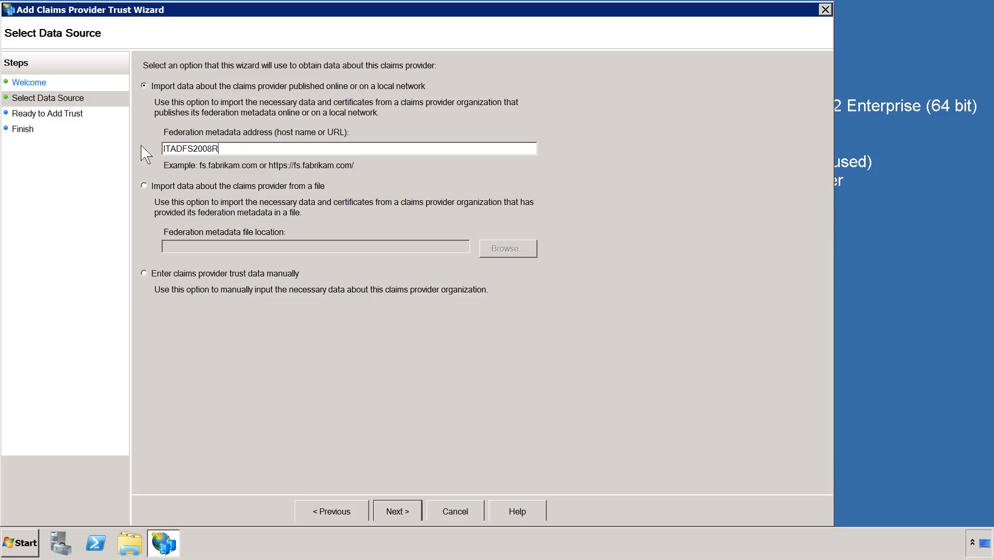
{"action": "type", "text": "2.ITFreeTraining.local"}
{"action": "left_click", "coordinate": [409, 515]}
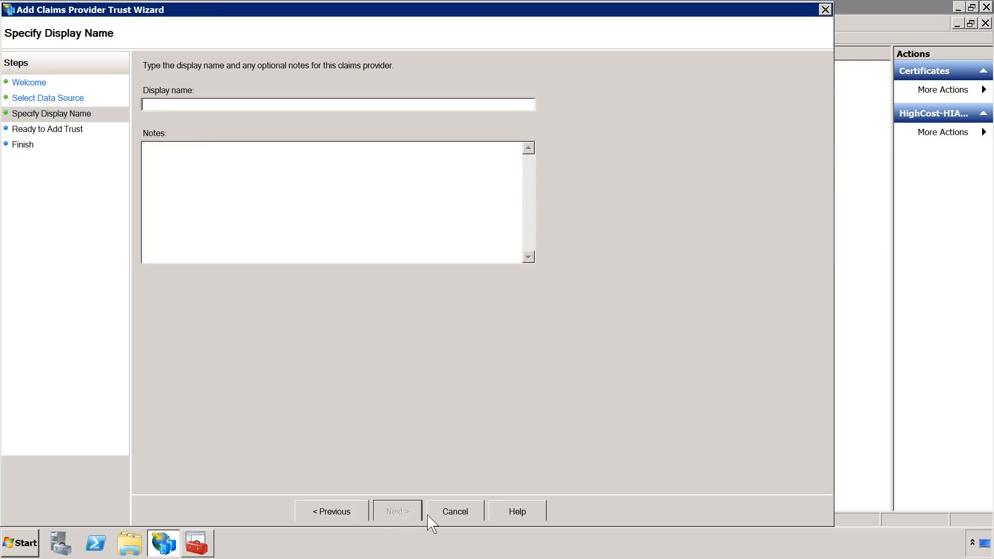
{"action": "type", "text": "HighCostTraining to ITFreeTraining AD FS Claim Trust"}
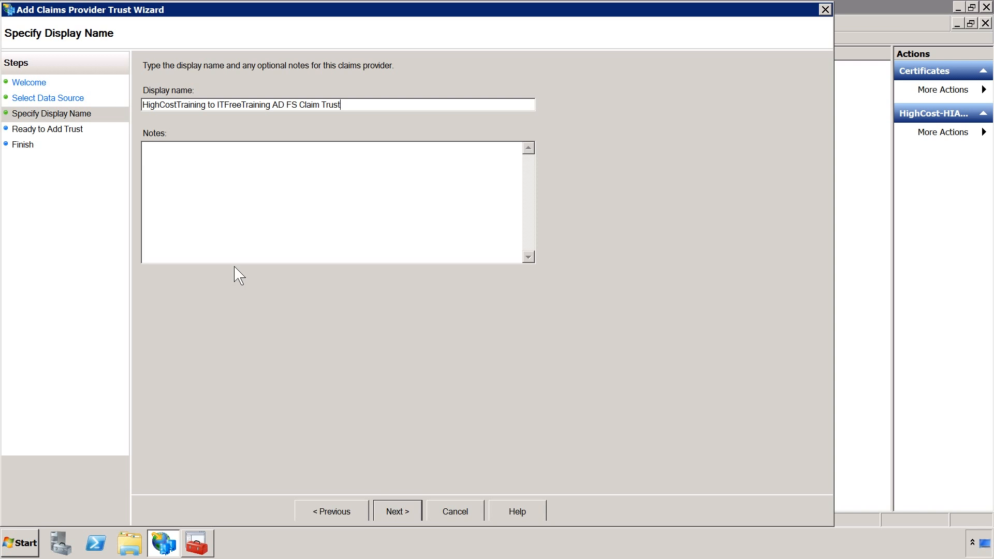
{"action": "left_click", "coordinate": [417, 515]}
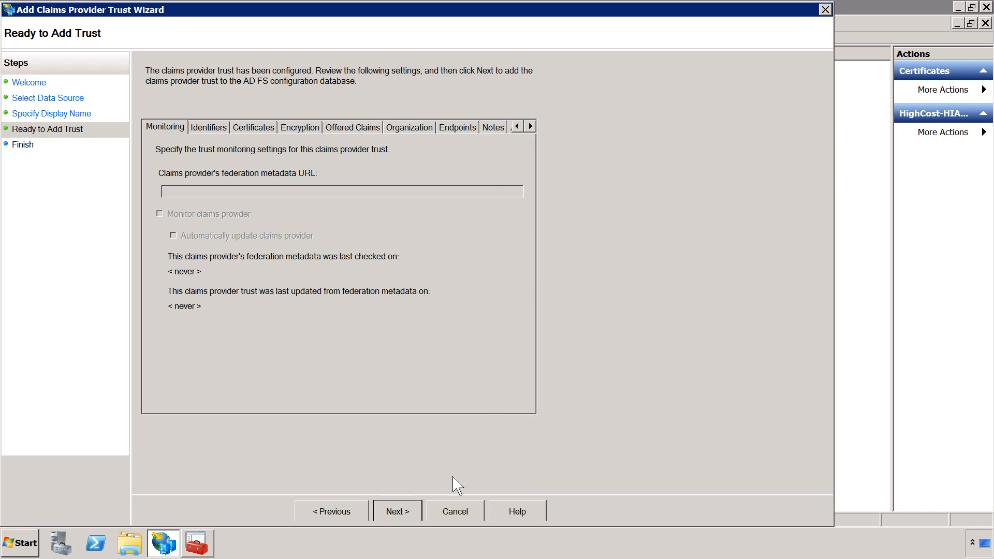
Step: Review the new trust's identifiers, certificates, encryption, offered claims, endpoints, notes and advanced settings before adding it
{"action": "left_click", "coordinate": [222, 127]}
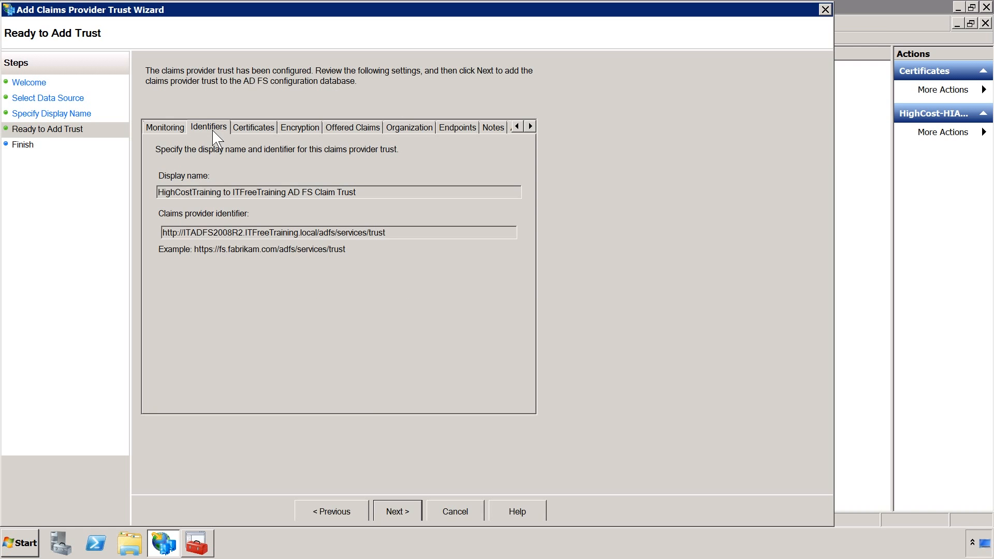
{"action": "left_click", "coordinate": [266, 129]}
{"action": "left_click", "coordinate": [302, 130]}
{"action": "left_click", "coordinate": [357, 130]}
{"action": "left_click", "coordinate": [459, 130]}
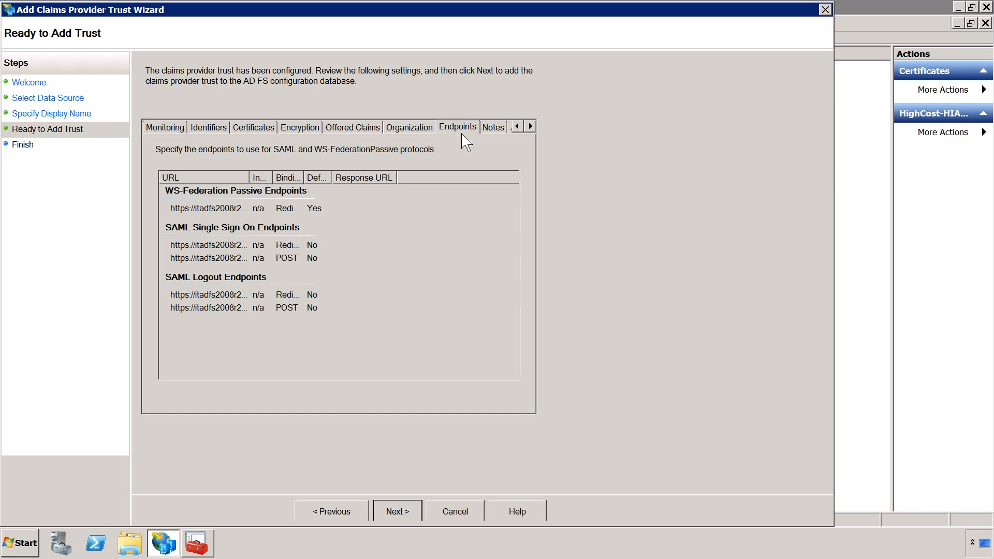
{"action": "left_click", "coordinate": [491, 133]}
{"action": "left_click", "coordinate": [530, 127]}
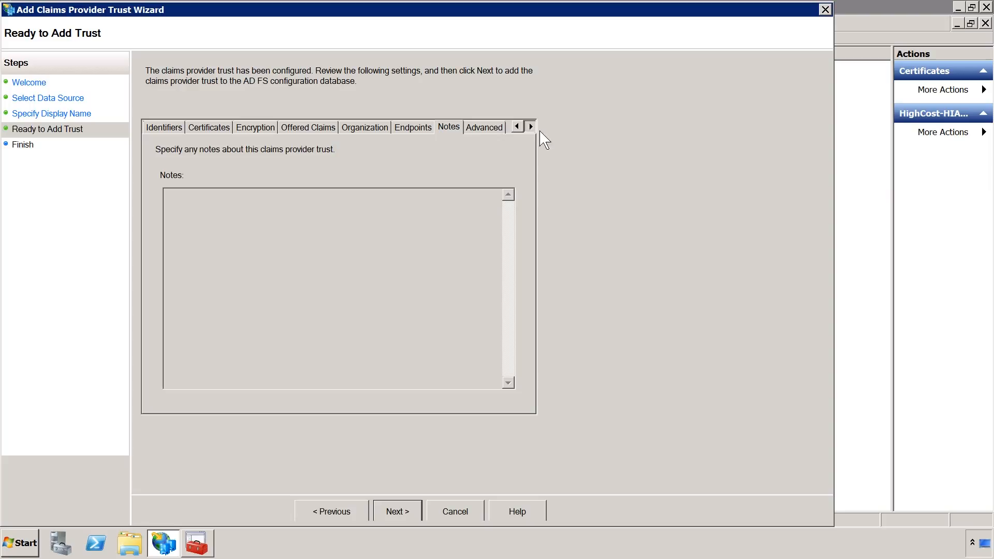
{"action": "left_click", "coordinate": [484, 128]}
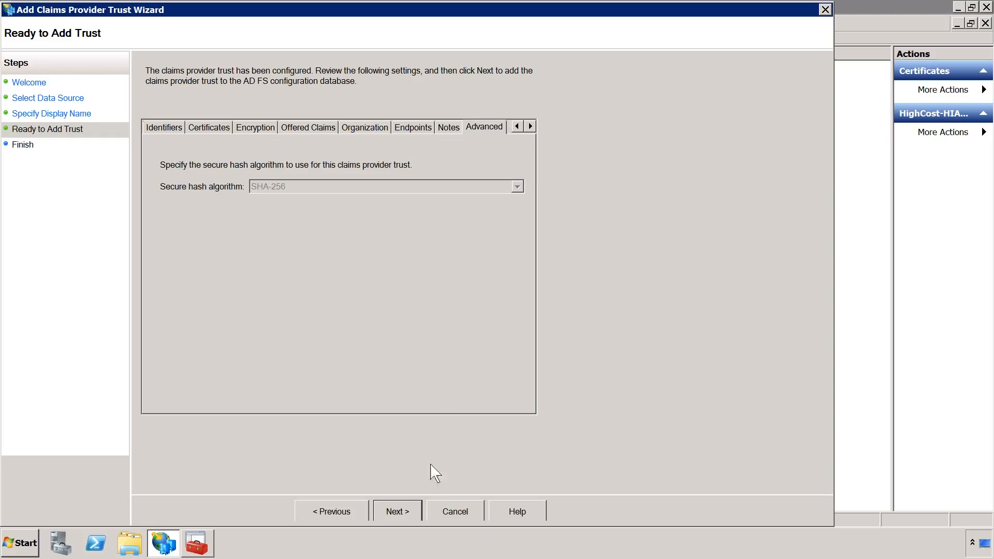
Step: Add the configured claims provider trust and finish the wizard, keeping the option to open its Edit Claim Rules dialog
{"action": "left_click", "coordinate": [419, 520]}
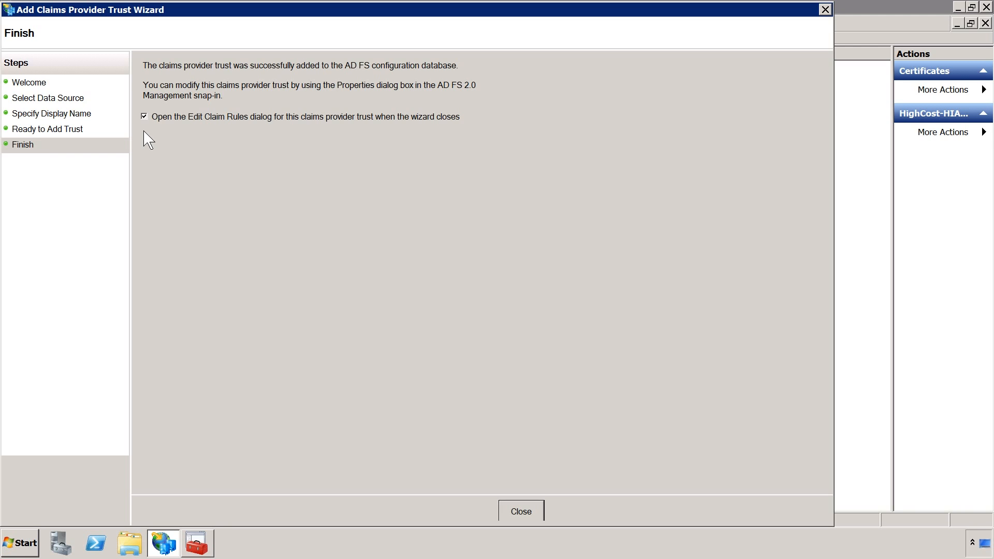
{"action": "left_click", "coordinate": [530, 512]}
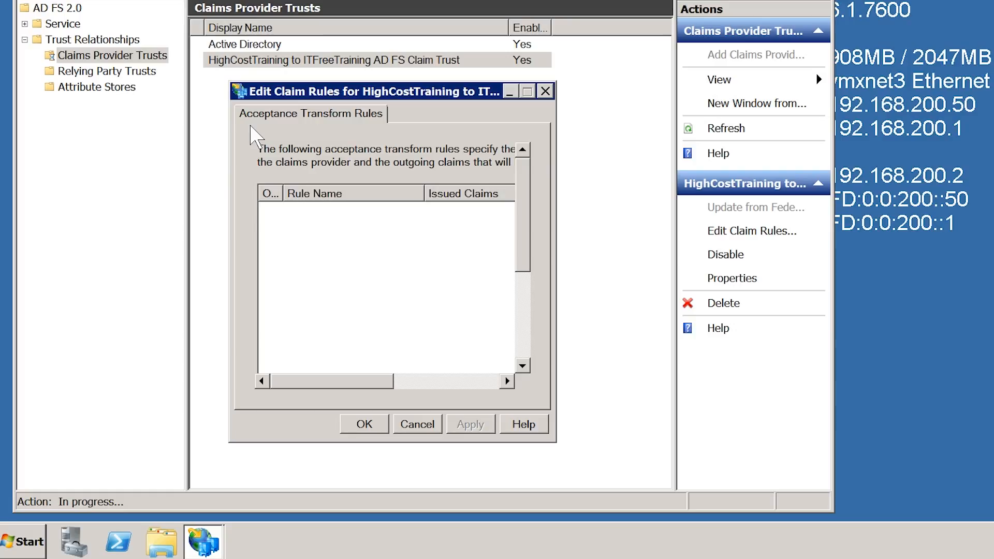
Step: Start a new acceptance transform rule for the trust with the "Pass Through or Filter an Incoming Claim" template
{"action": "scroll", "coordinate": [534, 362], "scroll_direction": "down", "scroll_amount": 3}
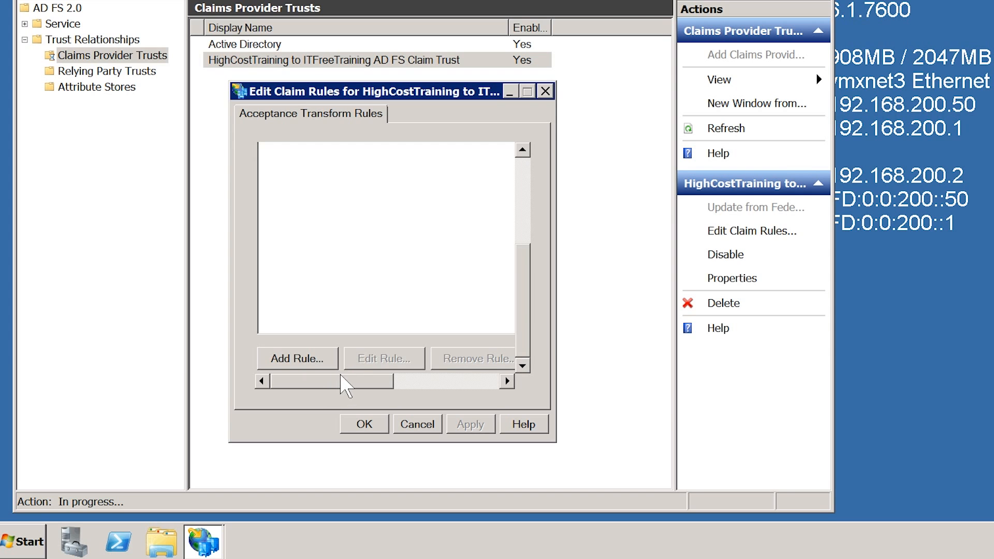
{"action": "left_click", "coordinate": [279, 368]}
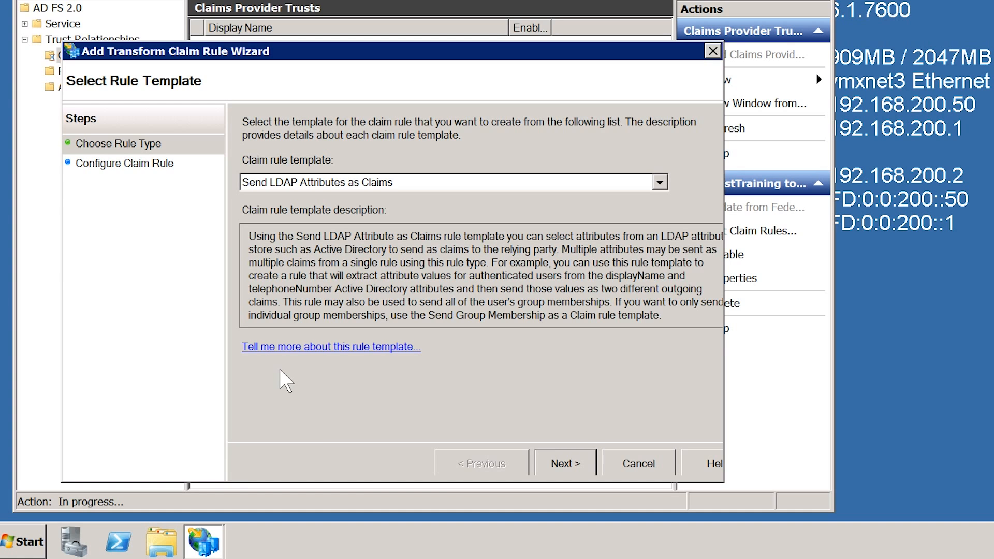
{"action": "left_click", "coordinate": [659, 182]}
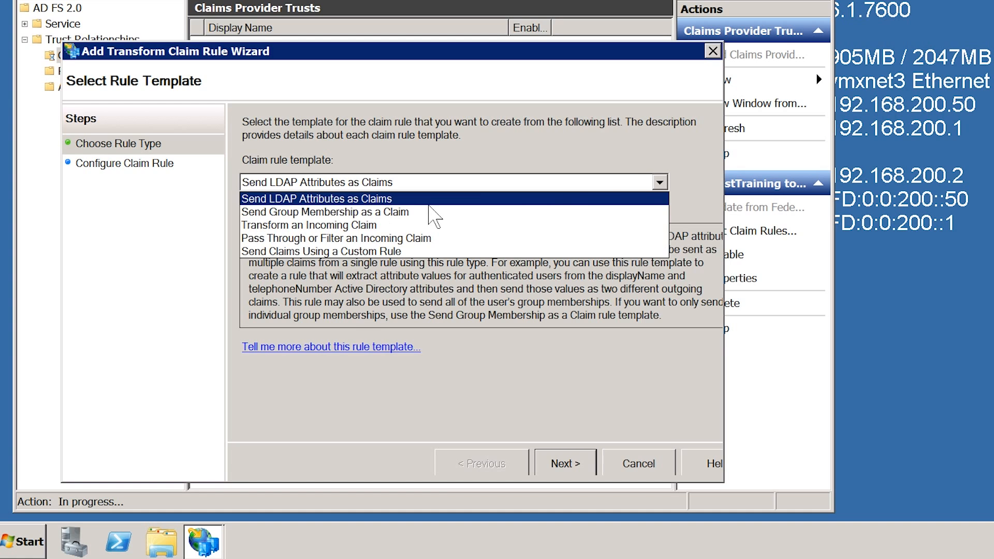
{"action": "left_click", "coordinate": [455, 243]}
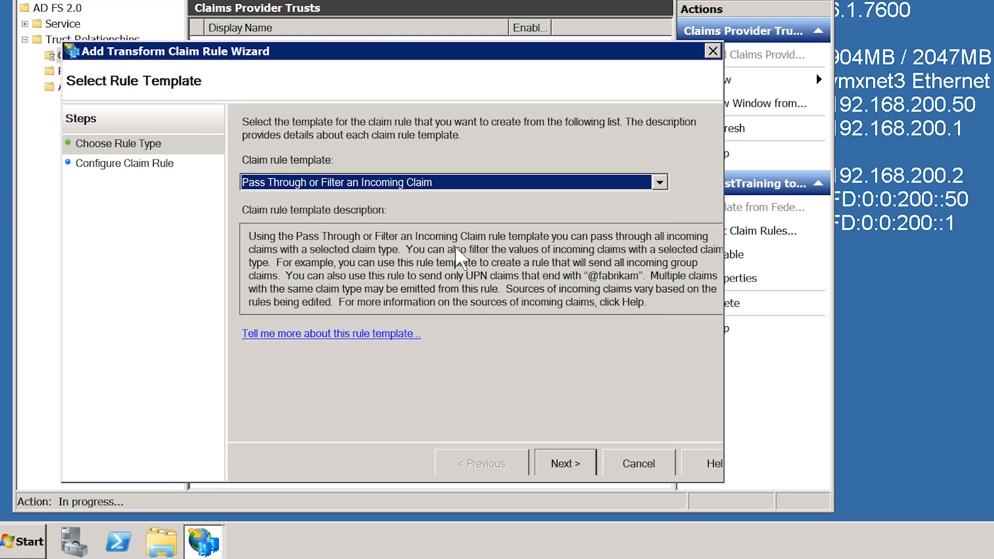
{"action": "left_click", "coordinate": [592, 471]}
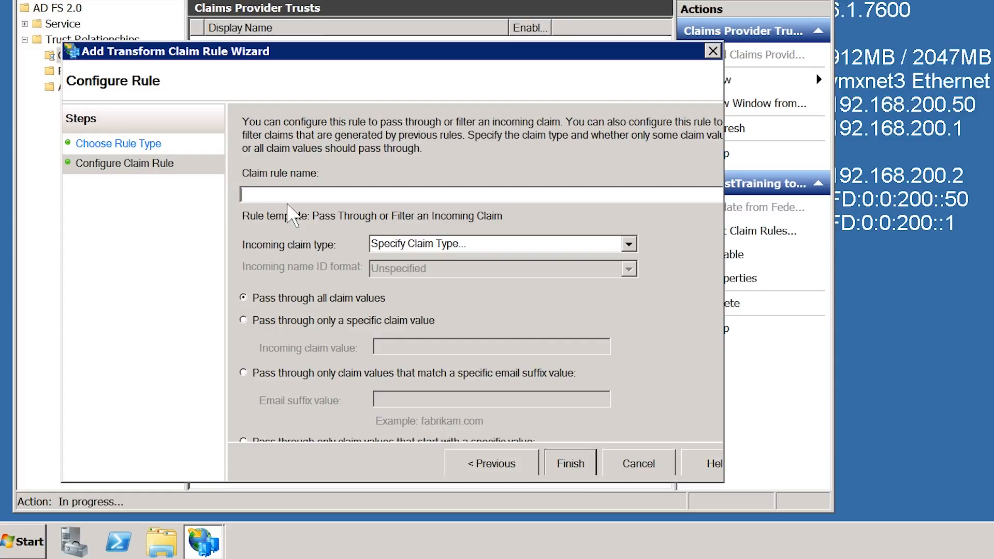
Step: Name the claim rule "Web Application" and set its incoming claim type to Group
{"action": "type", "text": "Web Application"}
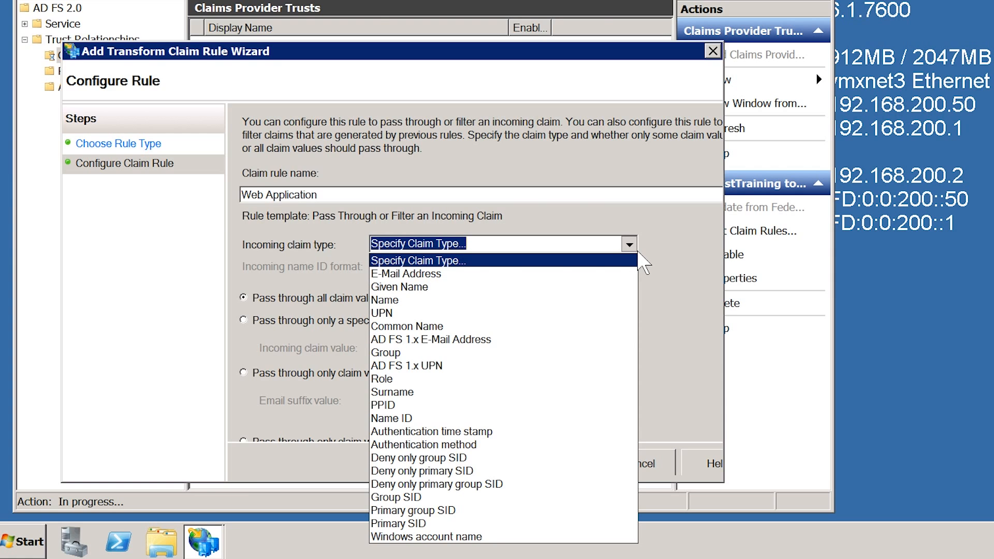
{"action": "left_click", "coordinate": [632, 248]}
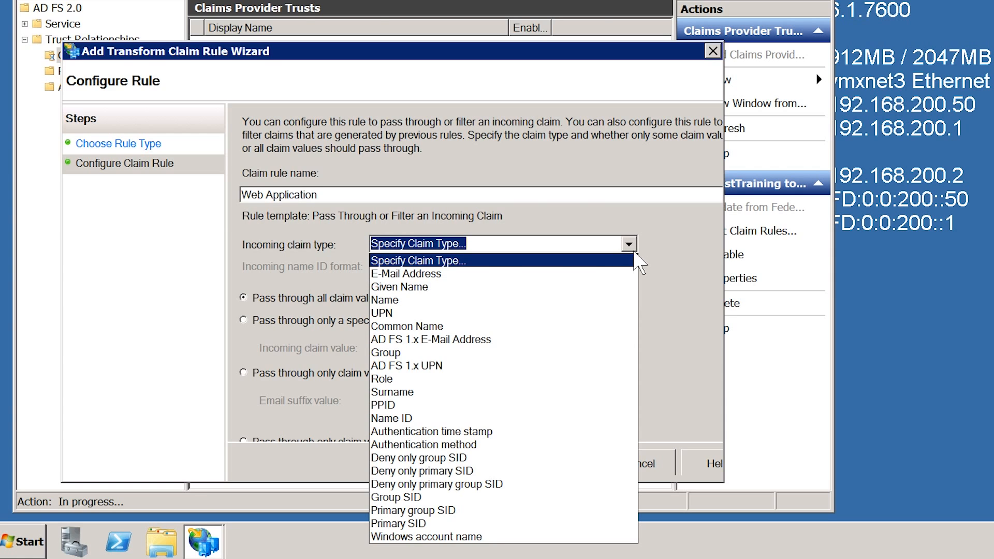
{"action": "left_click", "coordinate": [426, 366]}
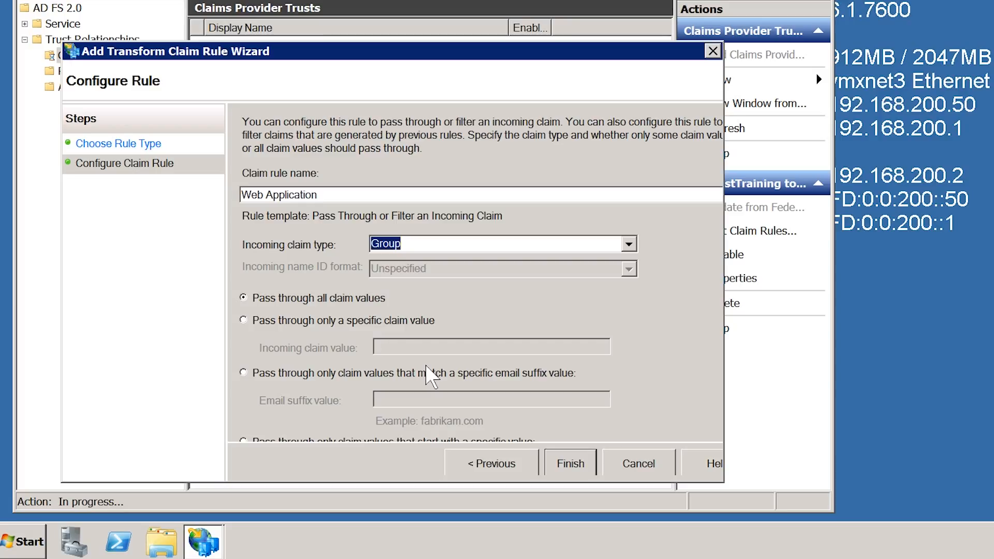
Step: Restrict the rule to pass through only the specific claim value "Web Application", finish it and apply the claim rules
{"action": "left_click", "coordinate": [246, 322]}
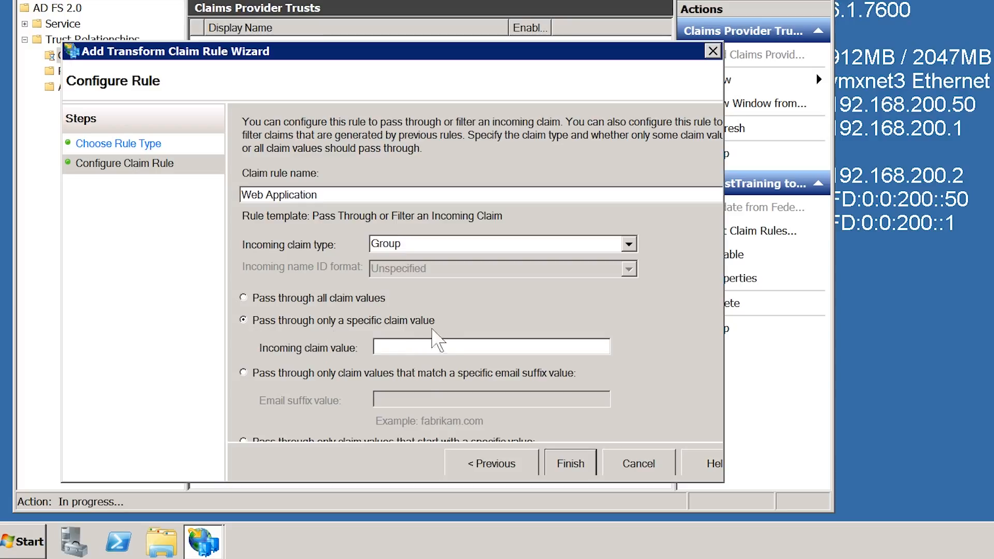
{"action": "left_click", "coordinate": [402, 350]}
{"action": "type", "text": "Web Application"}
{"action": "left_click", "coordinate": [583, 465]}
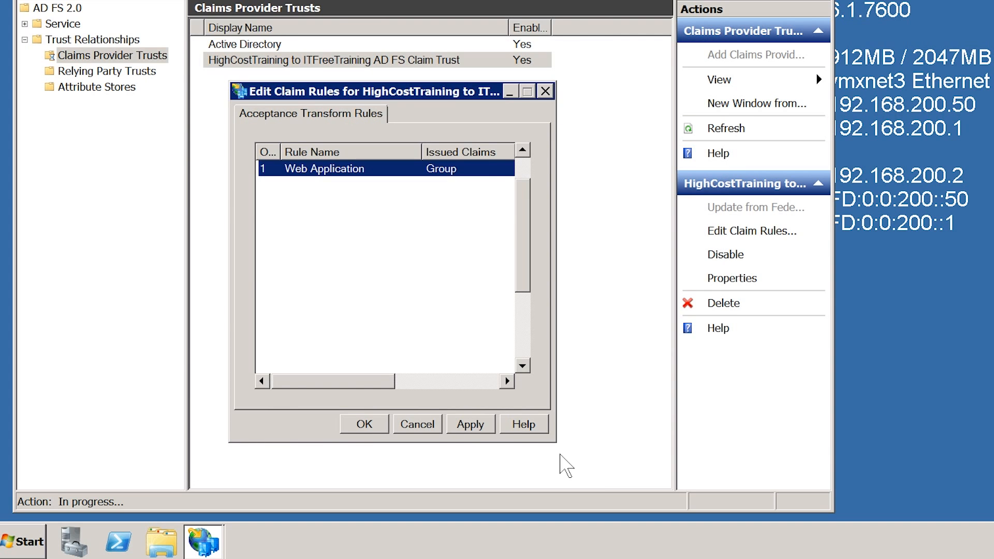
{"action": "left_click", "coordinate": [471, 428]}
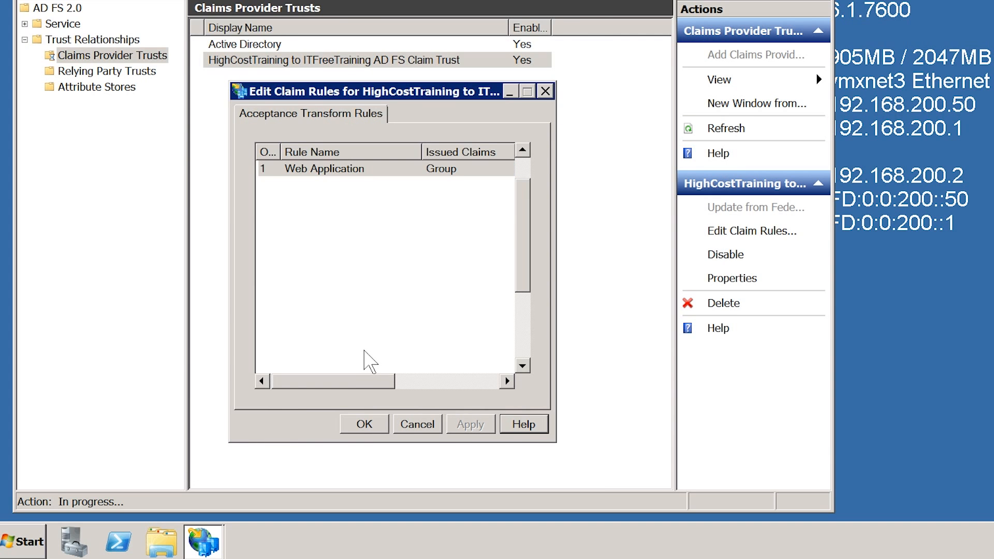